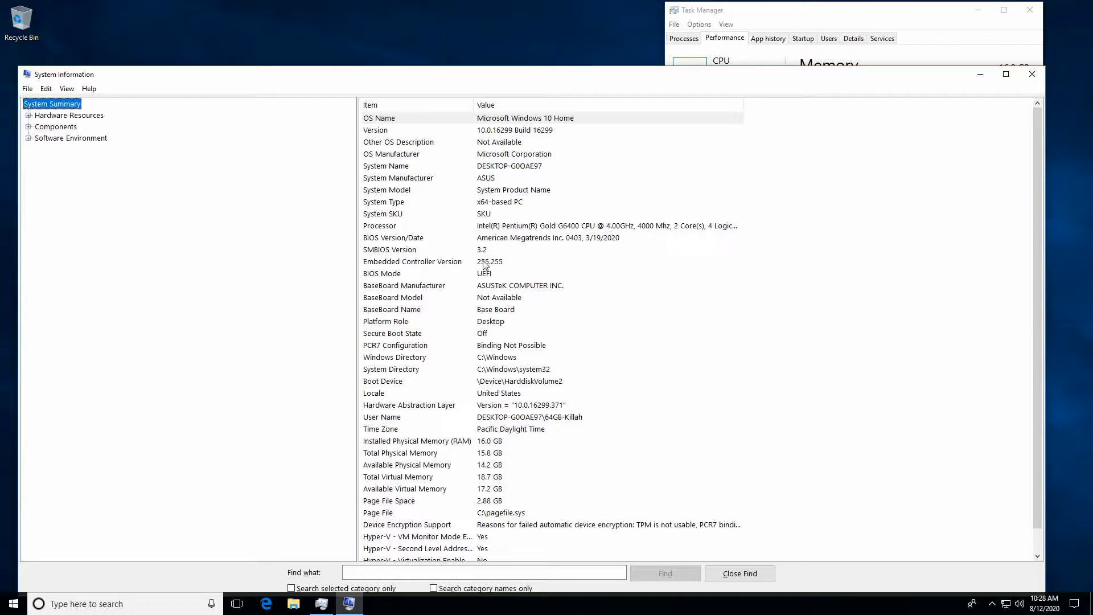
- Switch to Microsoft Edge and open a new tab, checking the ASUS PRIME H410M-E memory support page
{"action": "left_click", "coordinate": [267, 605]}
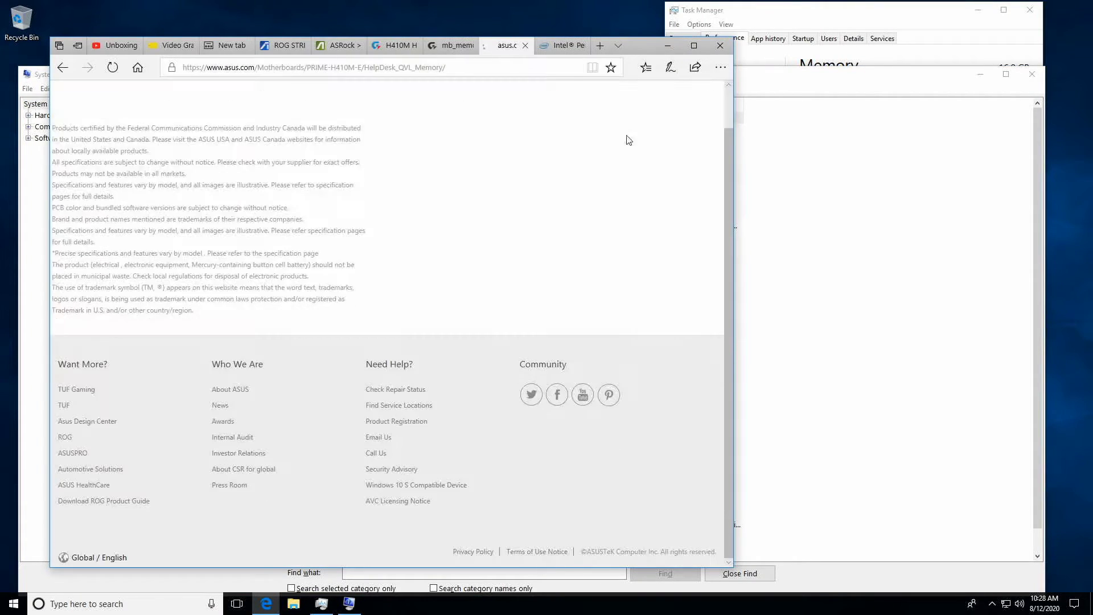
{"action": "left_click", "coordinate": [600, 46]}
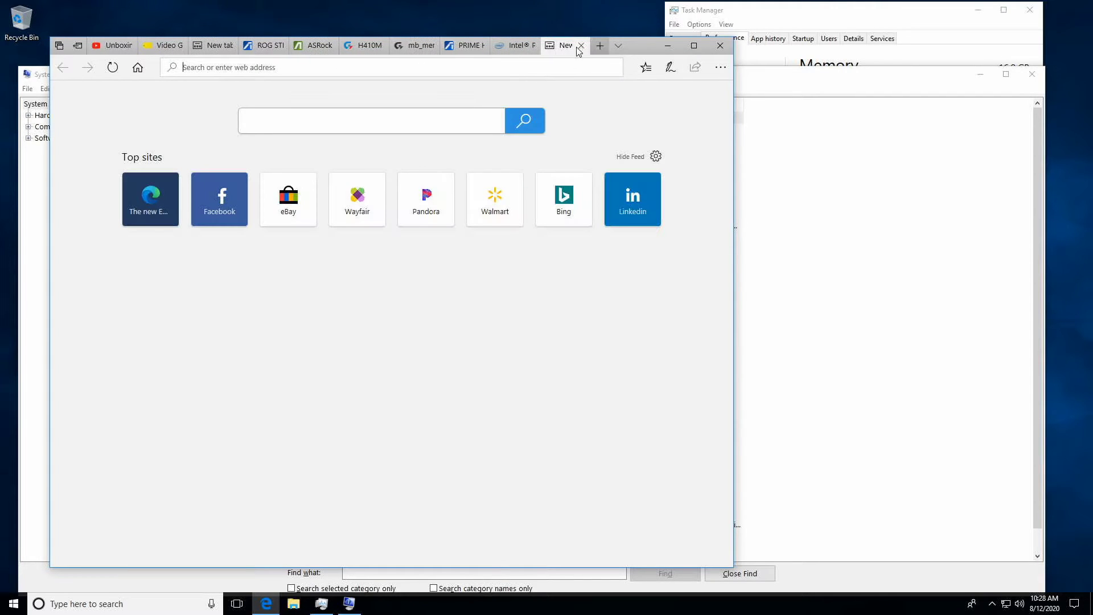
{"action": "left_click", "coordinate": [462, 45]}
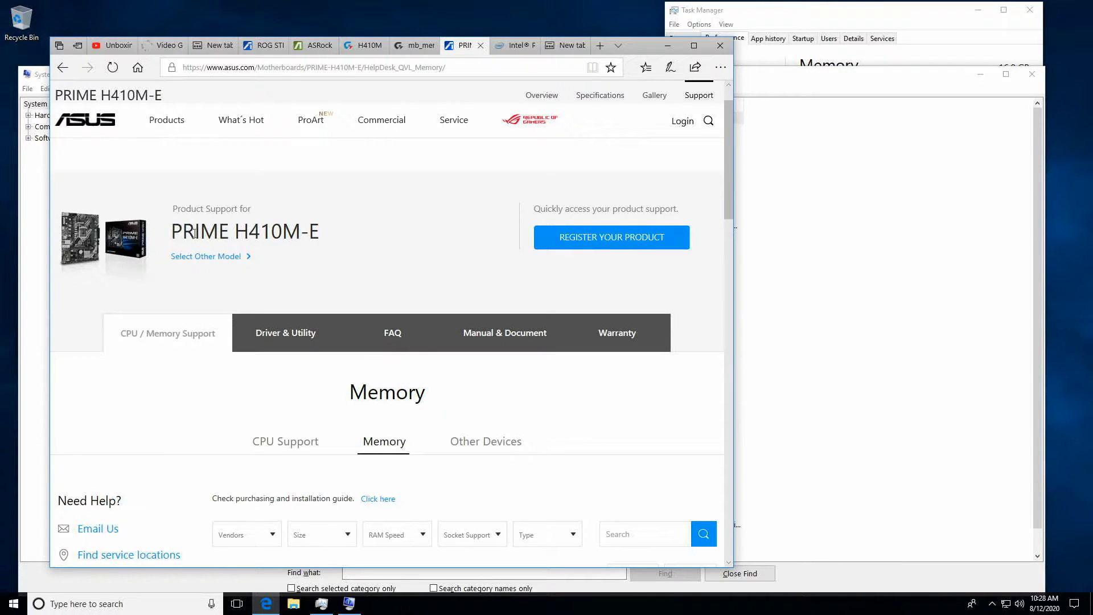
{"action": "left_click", "coordinate": [564, 49]}
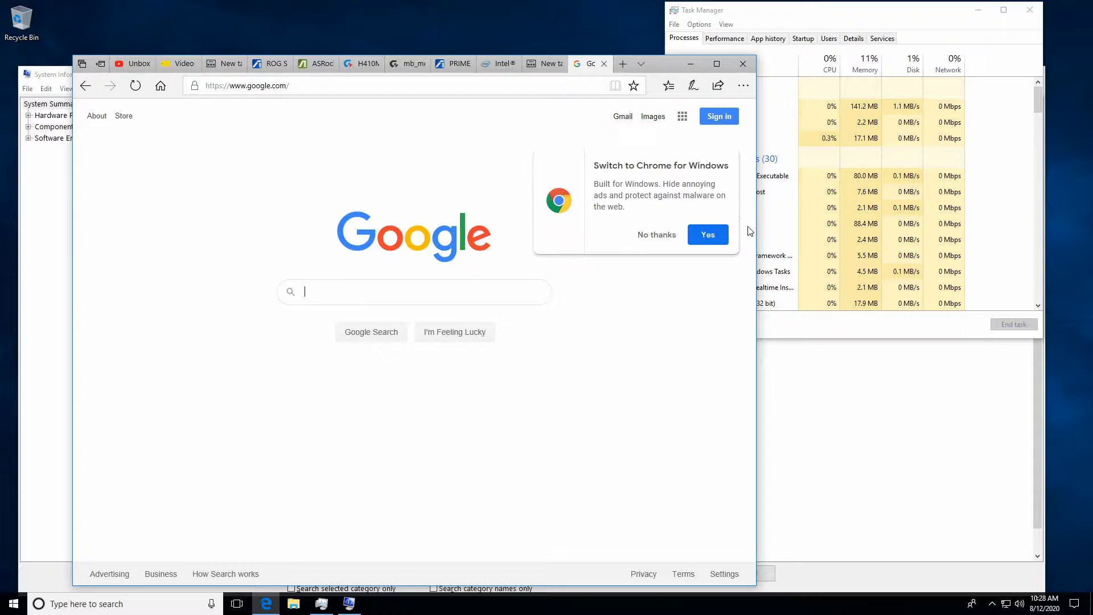
- Search Google for "asus h410m-a"
{"action": "left_click", "coordinate": [395, 292]}
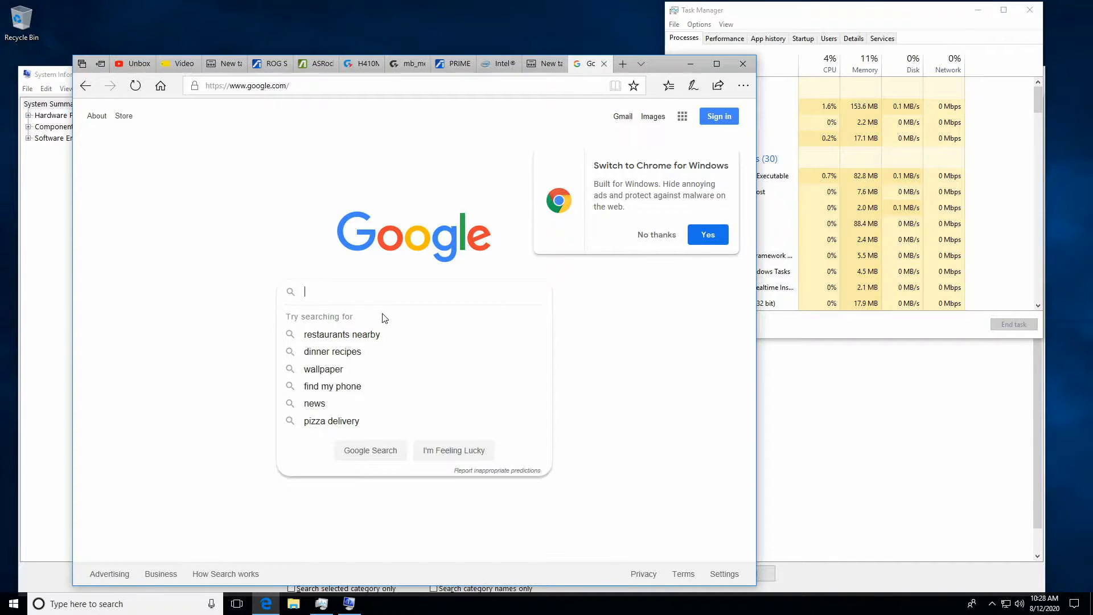
{"action": "type", "text": "asu"}
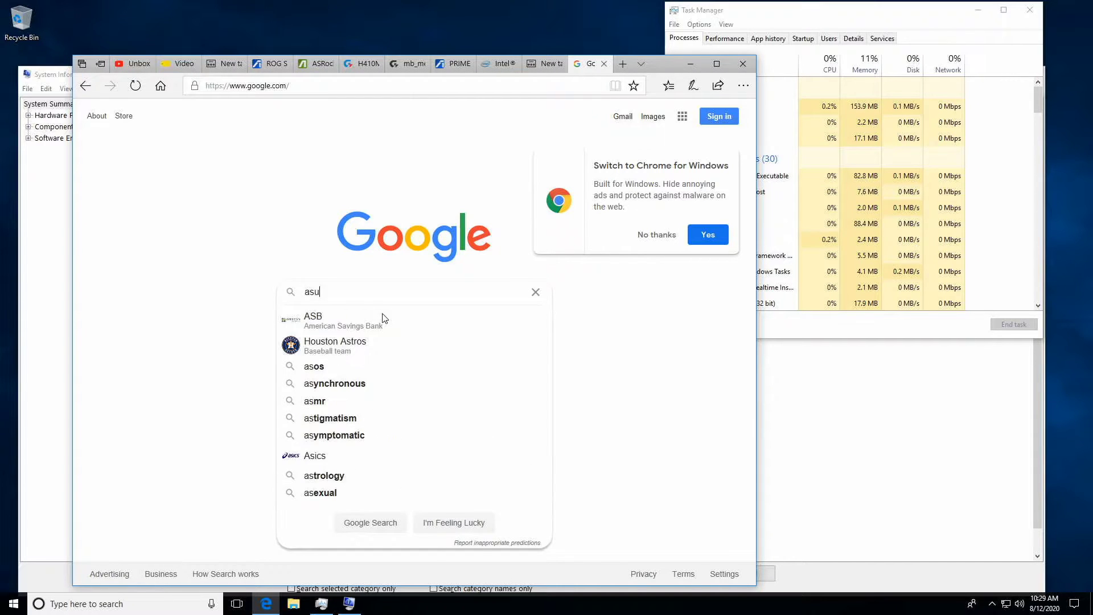
{"action": "type", "text": "s h41"}
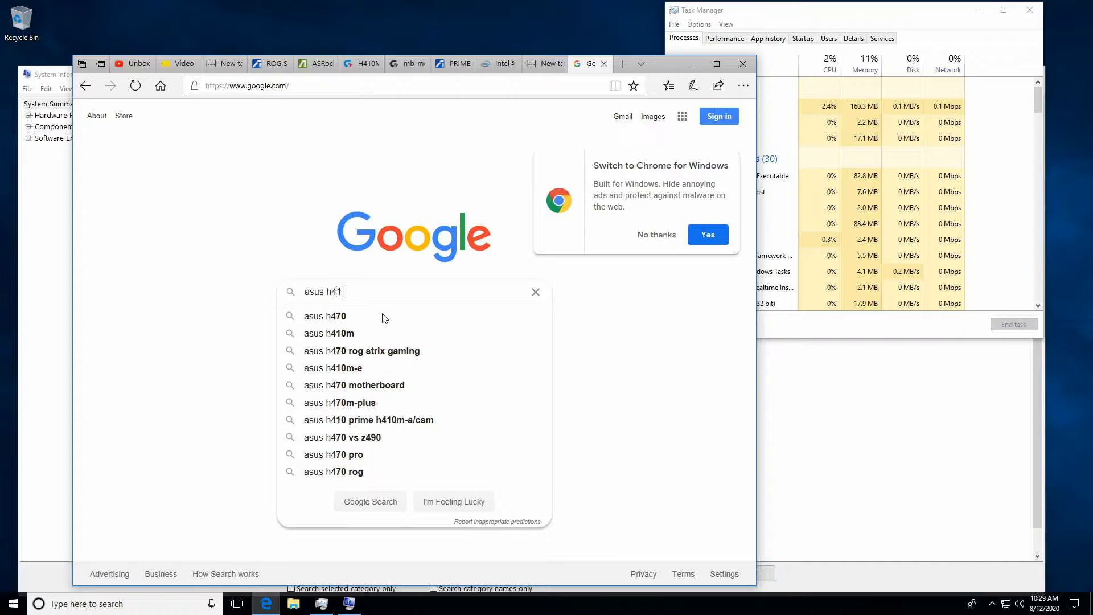
{"action": "type", "text": "0m-"}
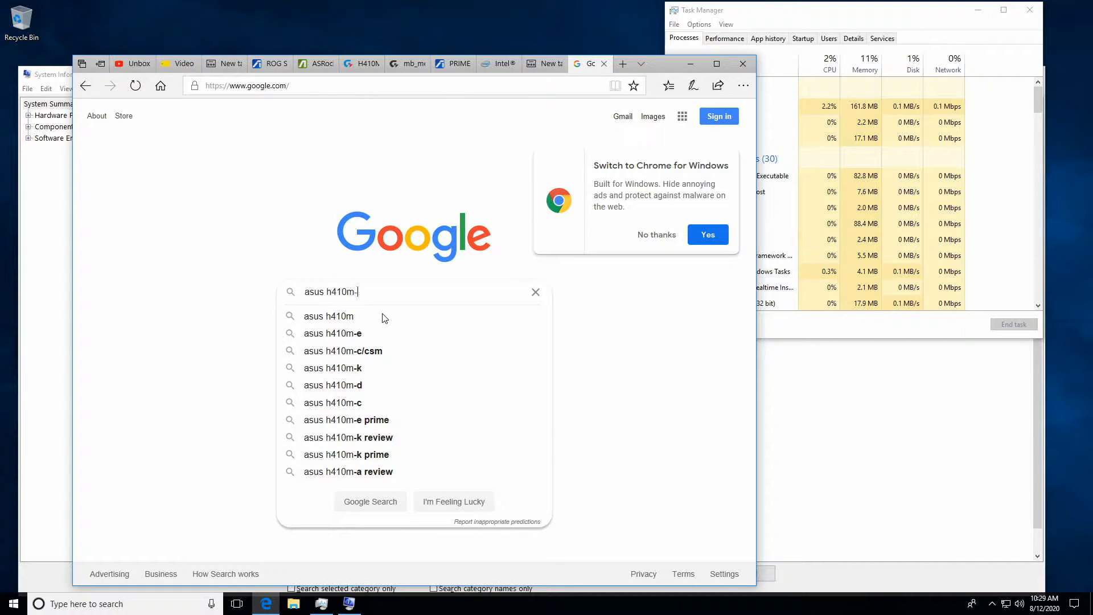
{"action": "type", "text": "a"}
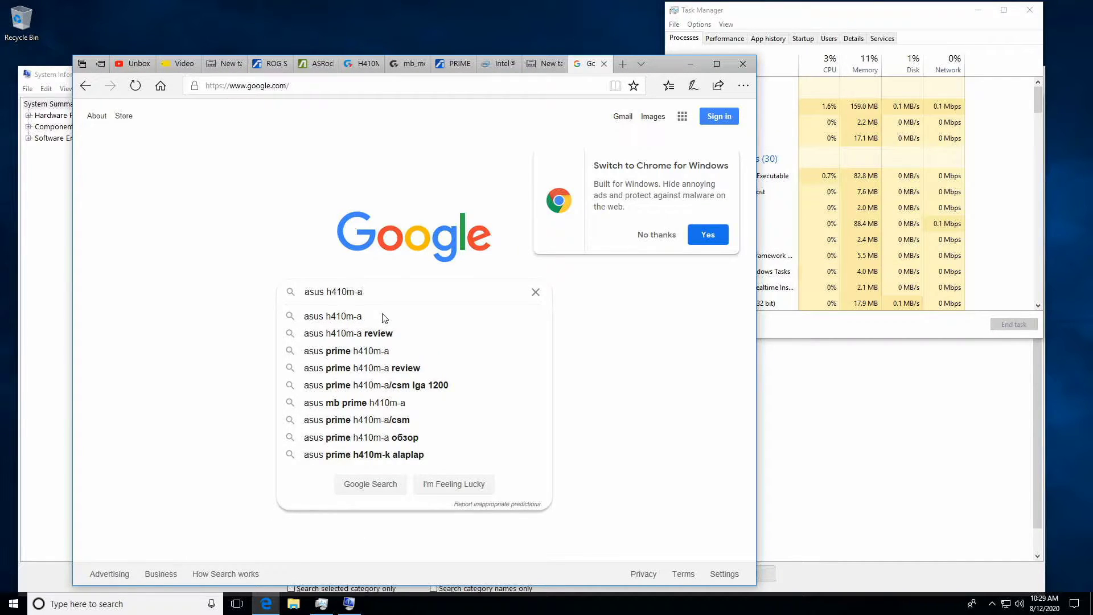
{"action": "key", "text": "Return"}
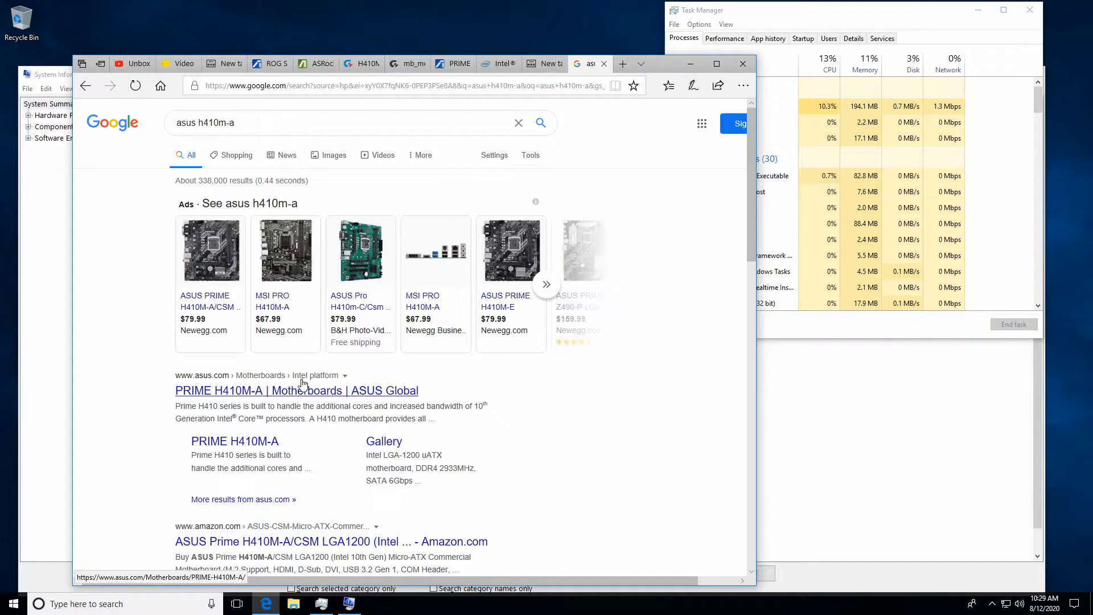
- Open the PRIME H410M-A page on the ASUS site and bring up the BIOS & Firmware downloads in its support section
{"action": "left_click", "coordinate": [299, 392]}
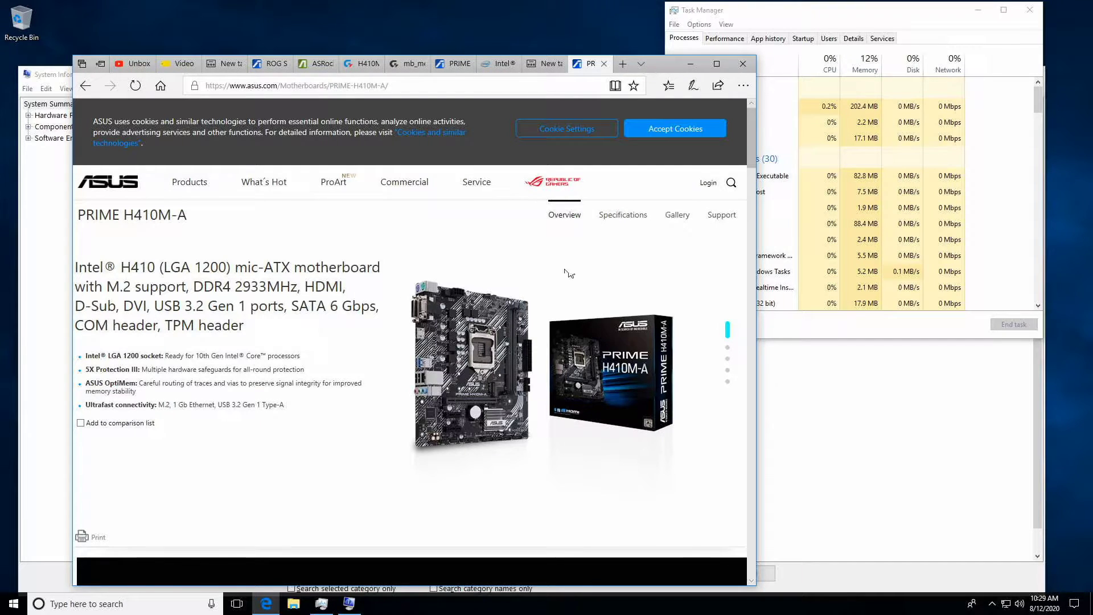
{"action": "left_click", "coordinate": [721, 222]}
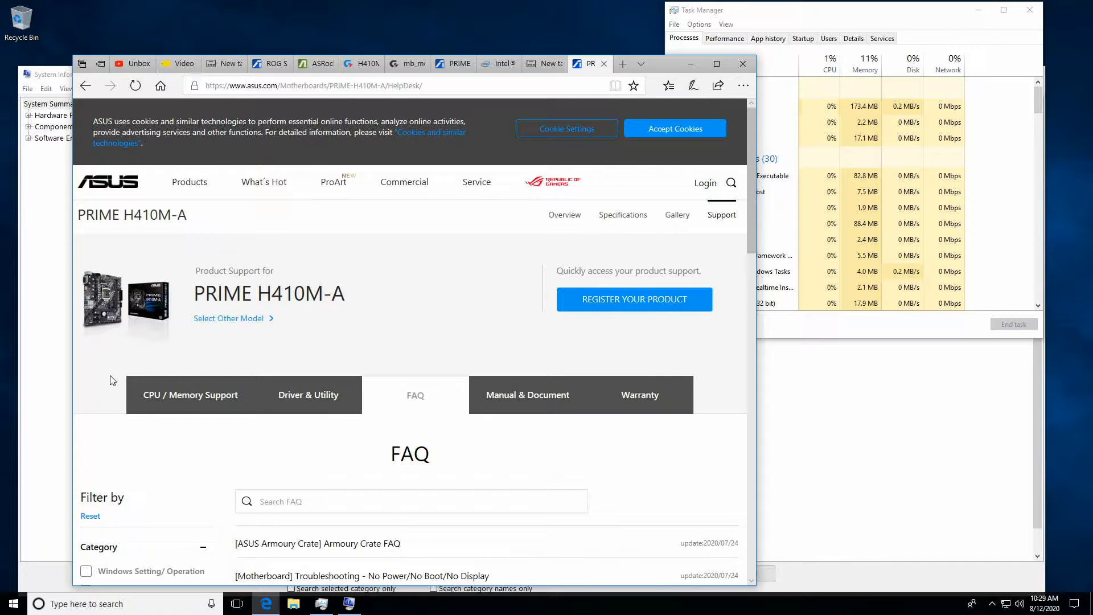
{"action": "scroll", "coordinate": [112, 380], "scroll_direction": "down", "scroll_amount": 2}
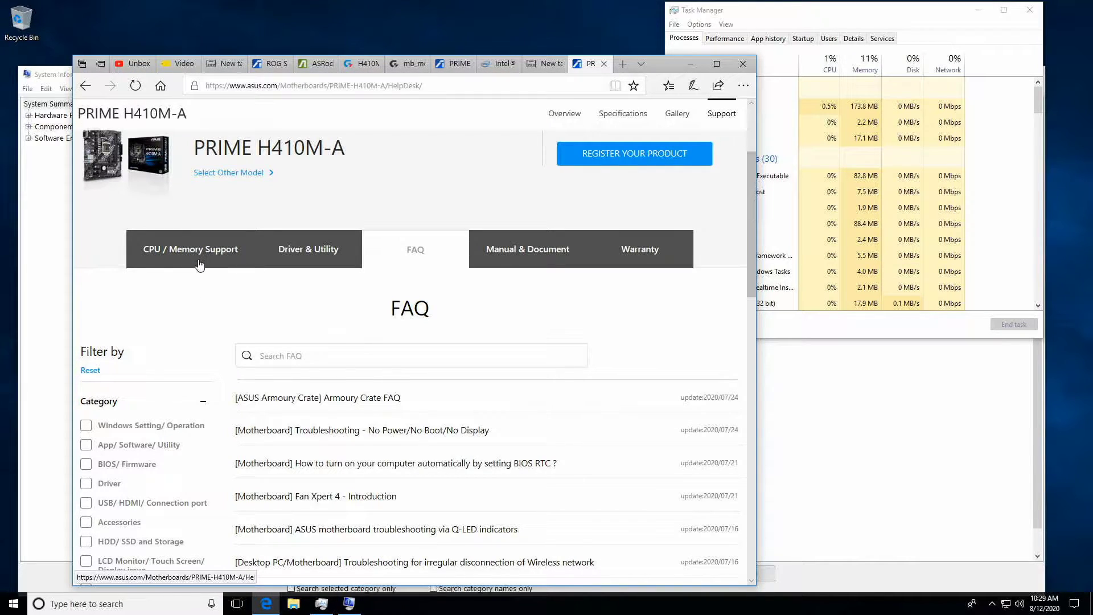
{"action": "left_click", "coordinate": [317, 252]}
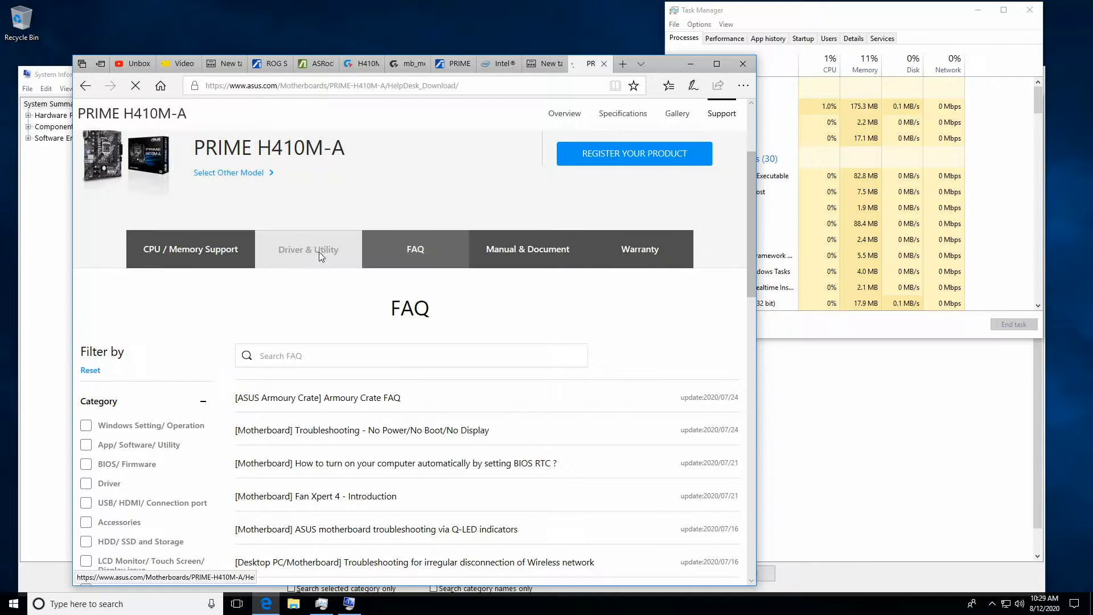
{"action": "scroll", "coordinate": [320, 348], "scroll_direction": "down", "scroll_amount": 2}
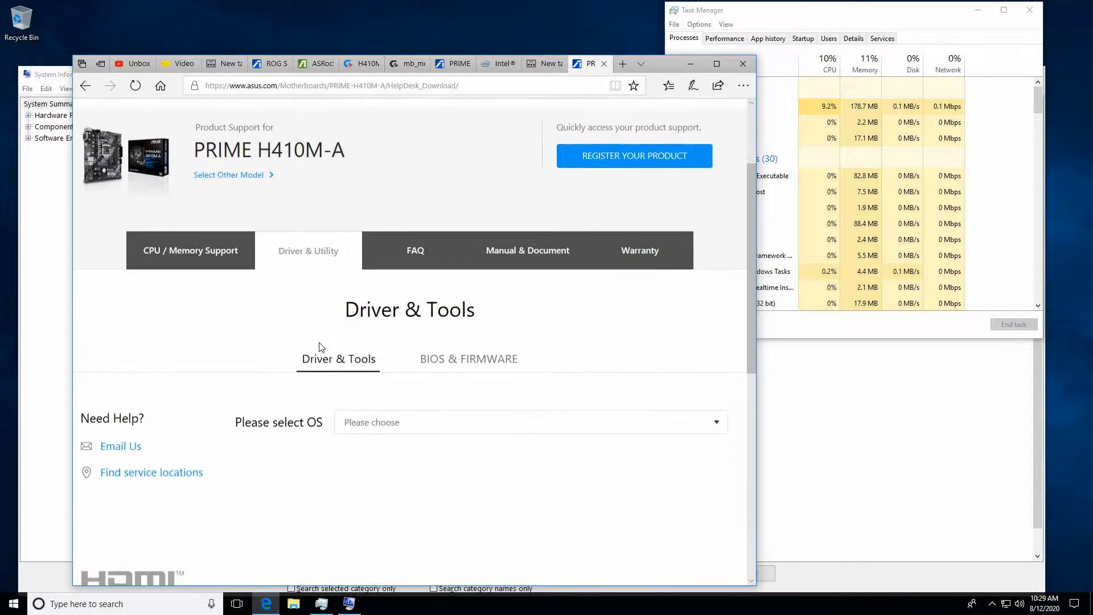
{"action": "left_click", "coordinate": [447, 360]}
{"action": "scroll", "coordinate": [264, 366], "scroll_direction": "down", "scroll_amount": 4}
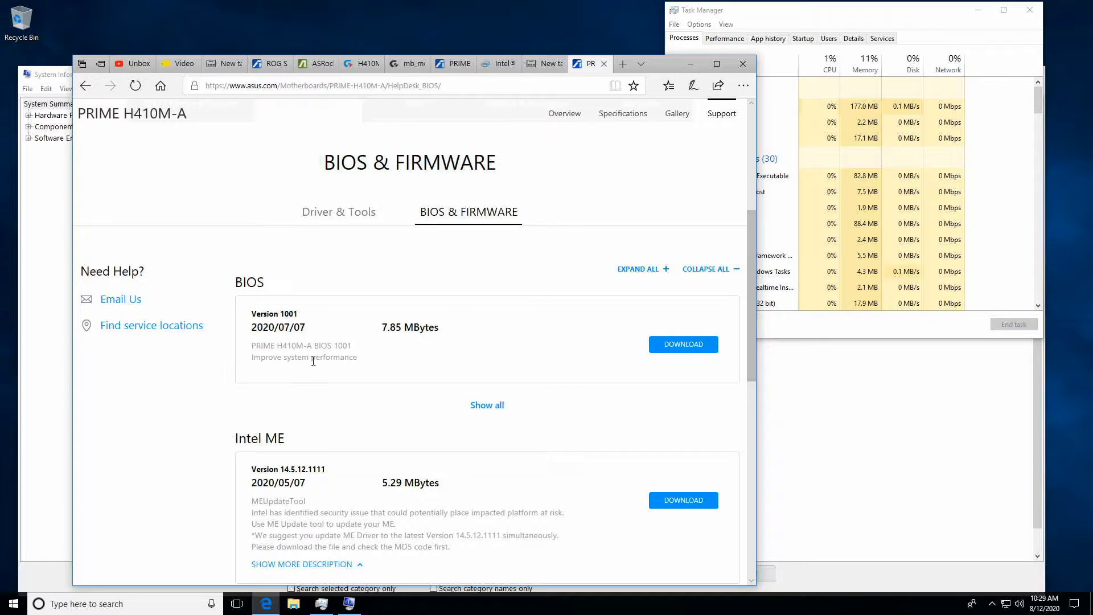
{"action": "scroll", "coordinate": [225, 384], "scroll_direction": "down", "scroll_amount": 2}
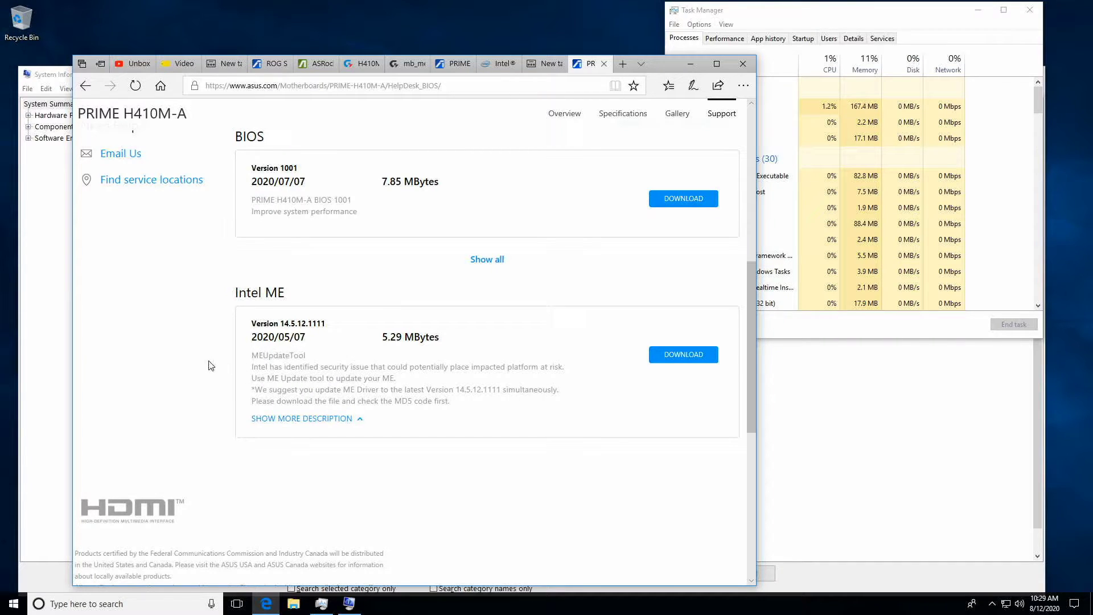
{"action": "scroll", "coordinate": [211, 366], "scroll_direction": "up", "scroll_amount": 3}
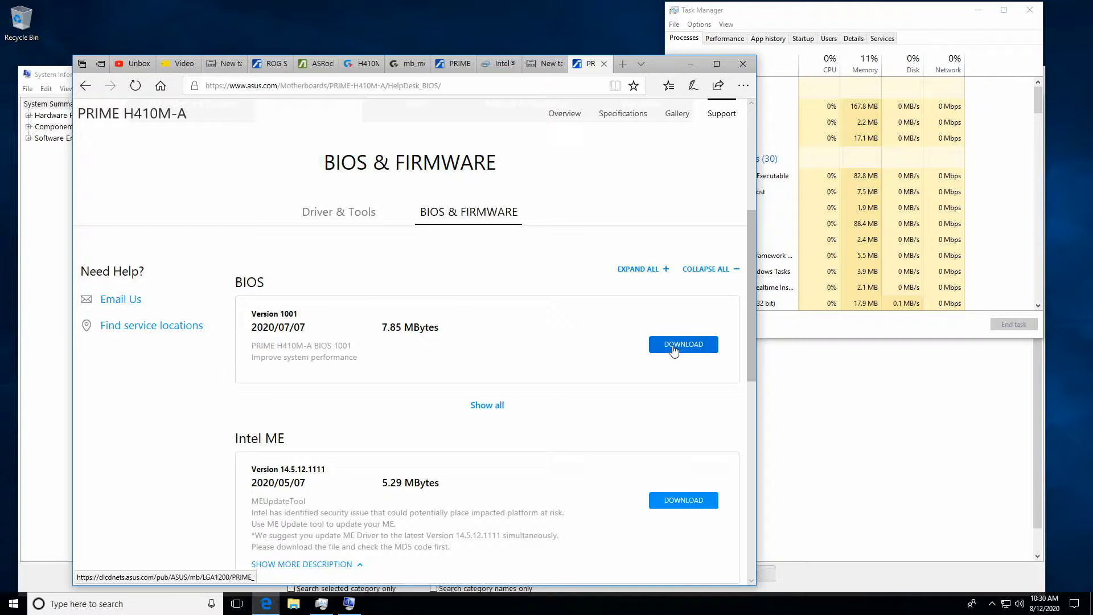
- Switch to File Explorer and examine the ADATA UFD (D:) drive's contents and its file system and free space in the properties
{"action": "left_click", "coordinate": [294, 604]}
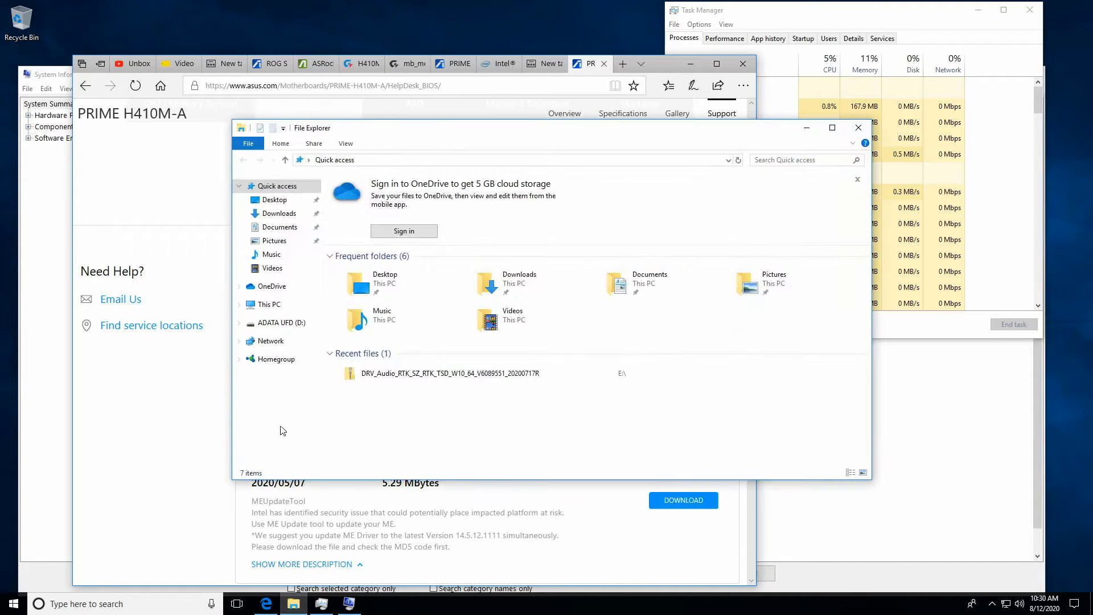
{"action": "left_click", "coordinate": [279, 325]}
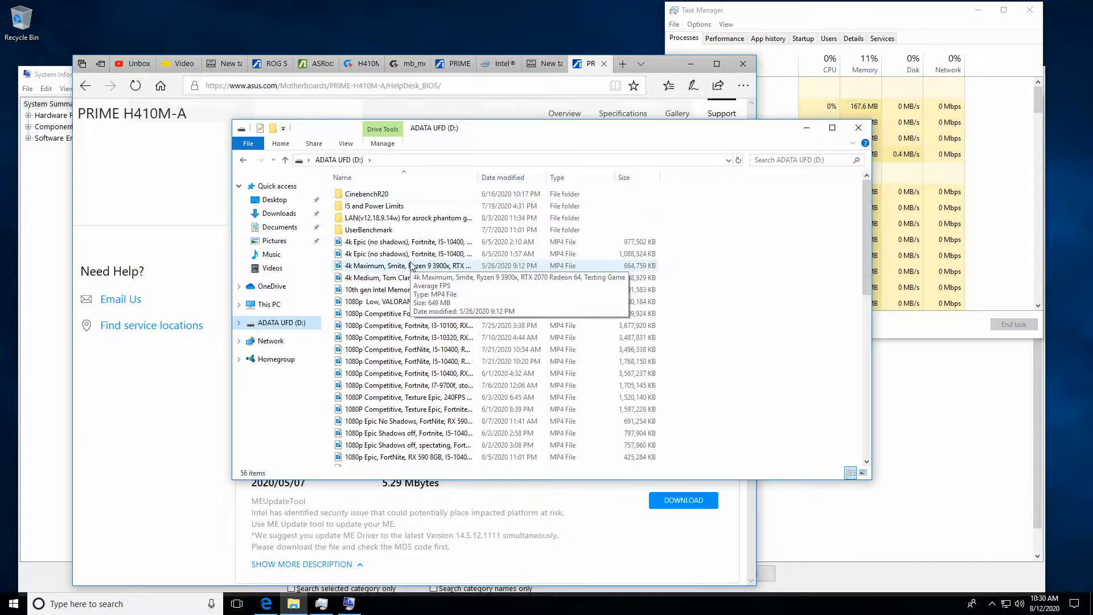
{"action": "right_click", "coordinate": [277, 329]}
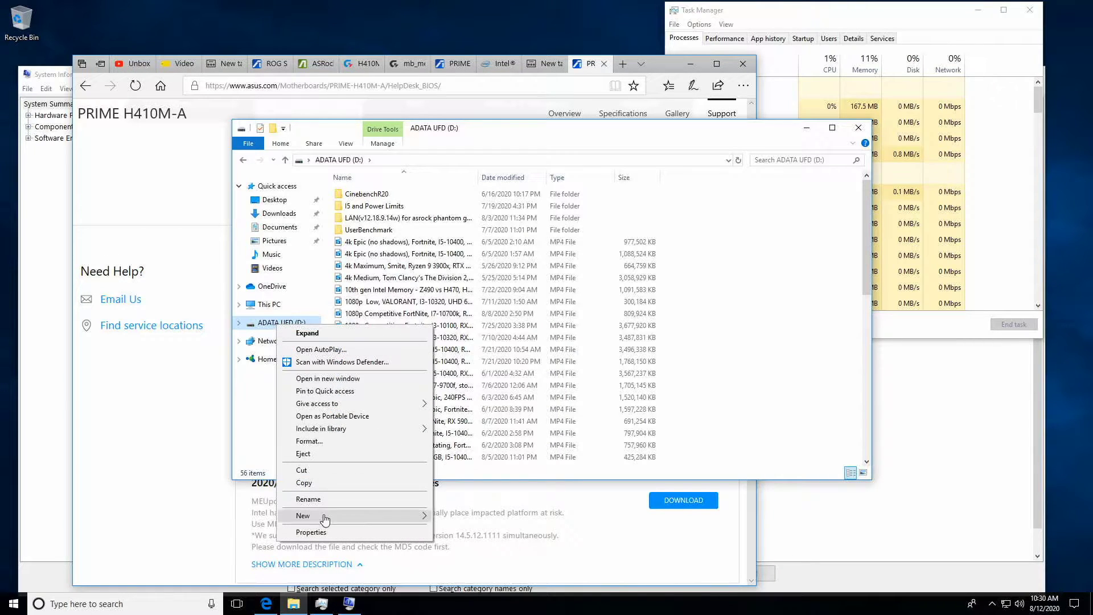
{"action": "left_click", "coordinate": [329, 533]}
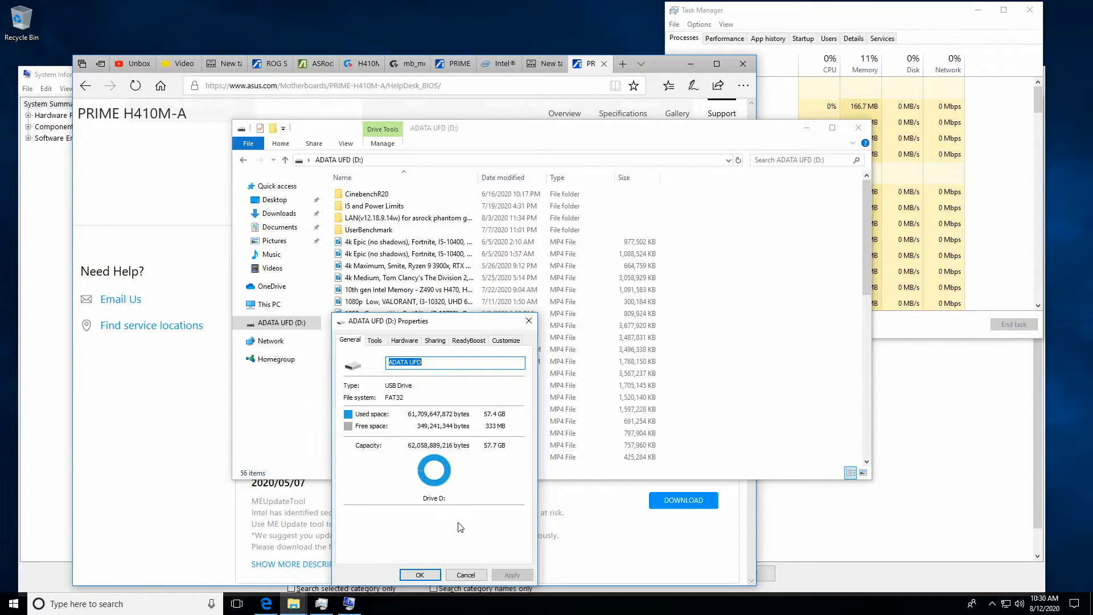
{"action": "left_click", "coordinate": [466, 575]}
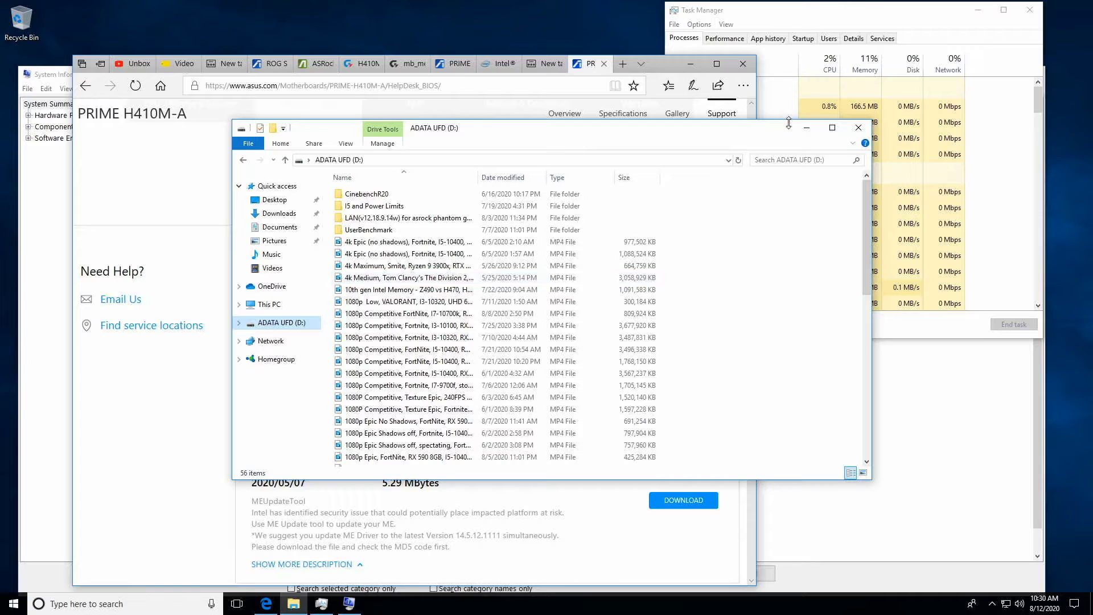
{"action": "left_click", "coordinate": [805, 129]}
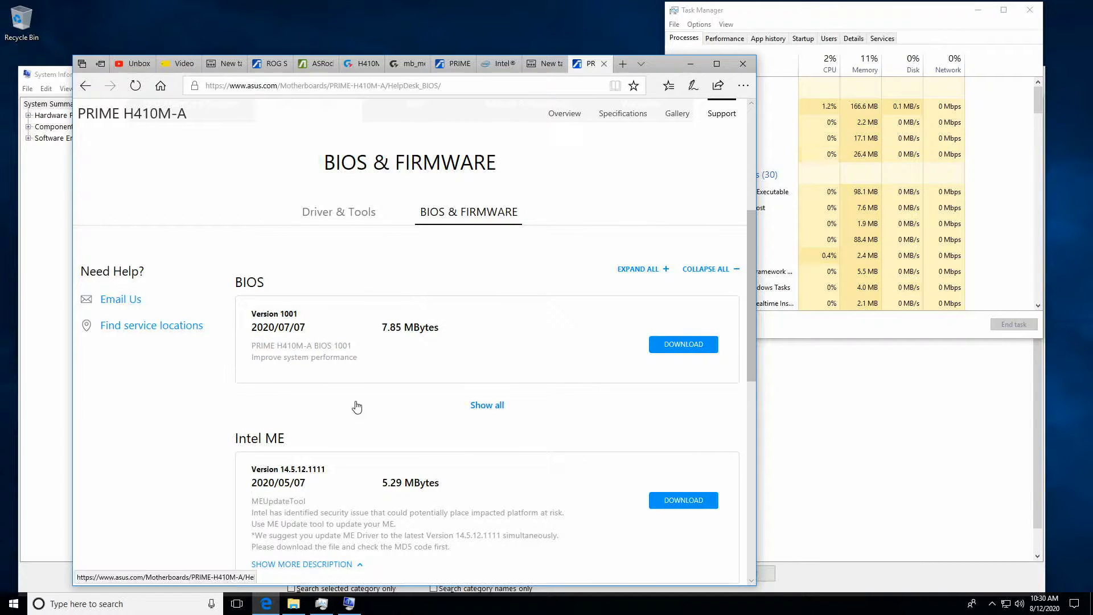
{"action": "left_click", "coordinate": [293, 605]}
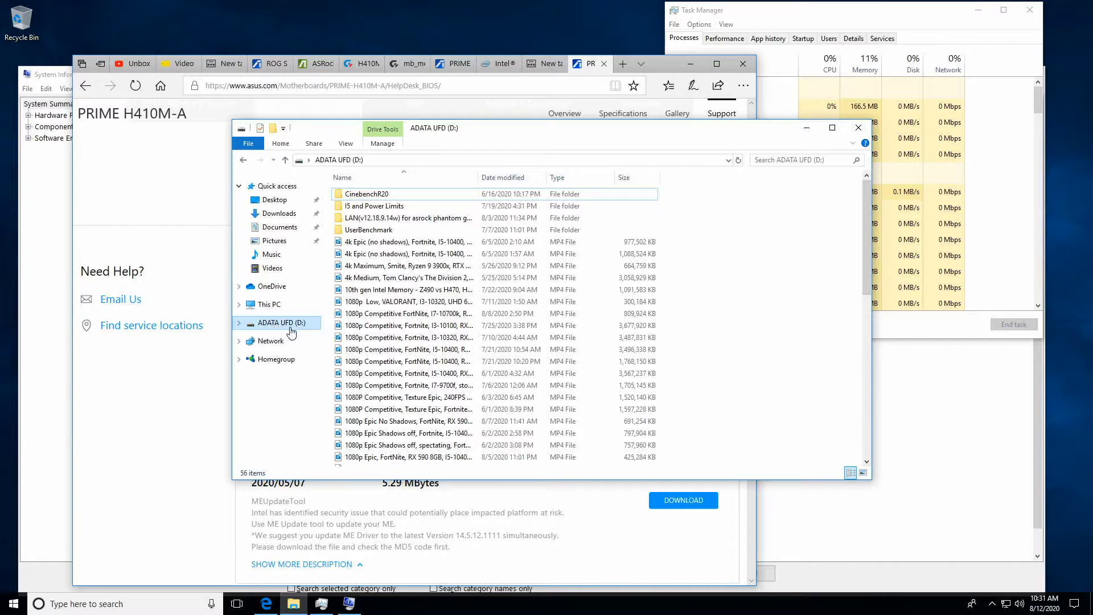
{"action": "left_click", "coordinate": [217, 426]}
- Download BIOS version 1001 for the PRIME H410M-A and save PRIME-H410M-A-ASUS-1001.zip to the ADATA UFD (D:) drive
{"action": "left_click", "coordinate": [681, 345]}
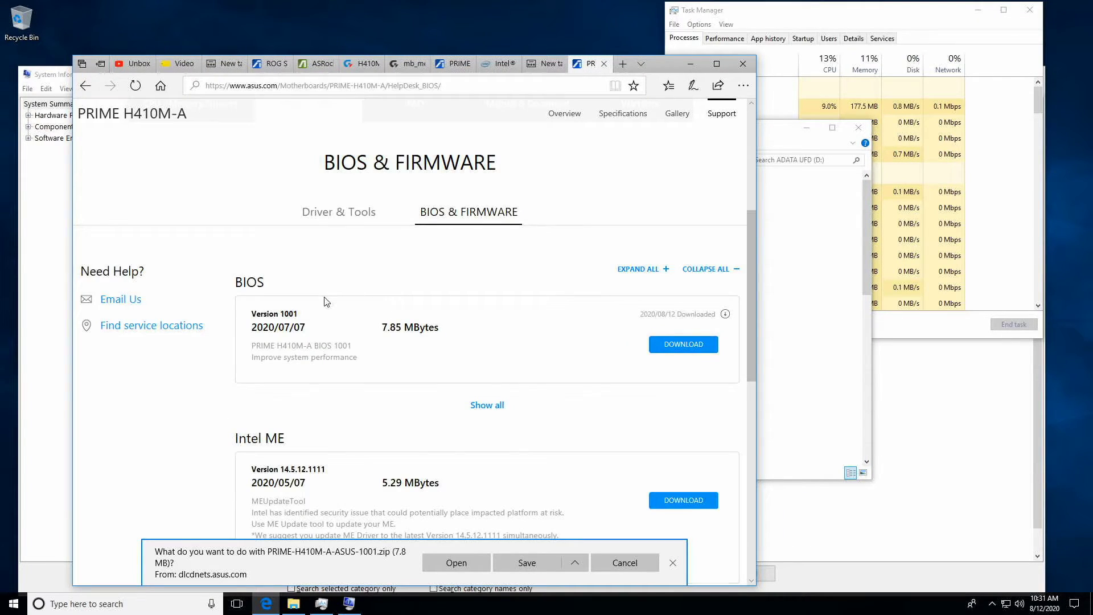
{"action": "left_click", "coordinate": [574, 564]}
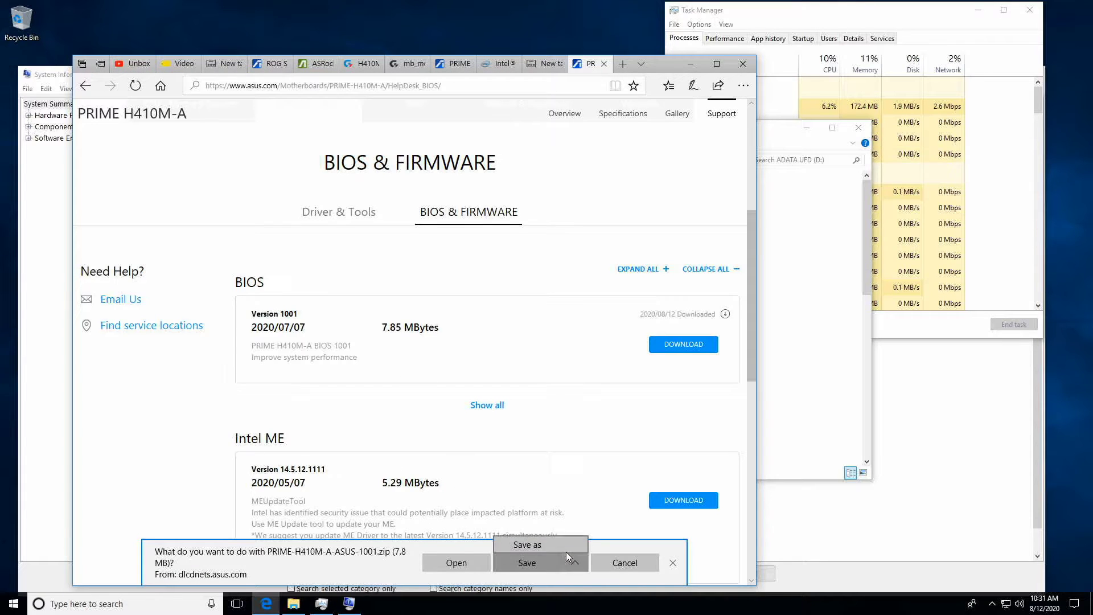
{"action": "left_click", "coordinate": [562, 548]}
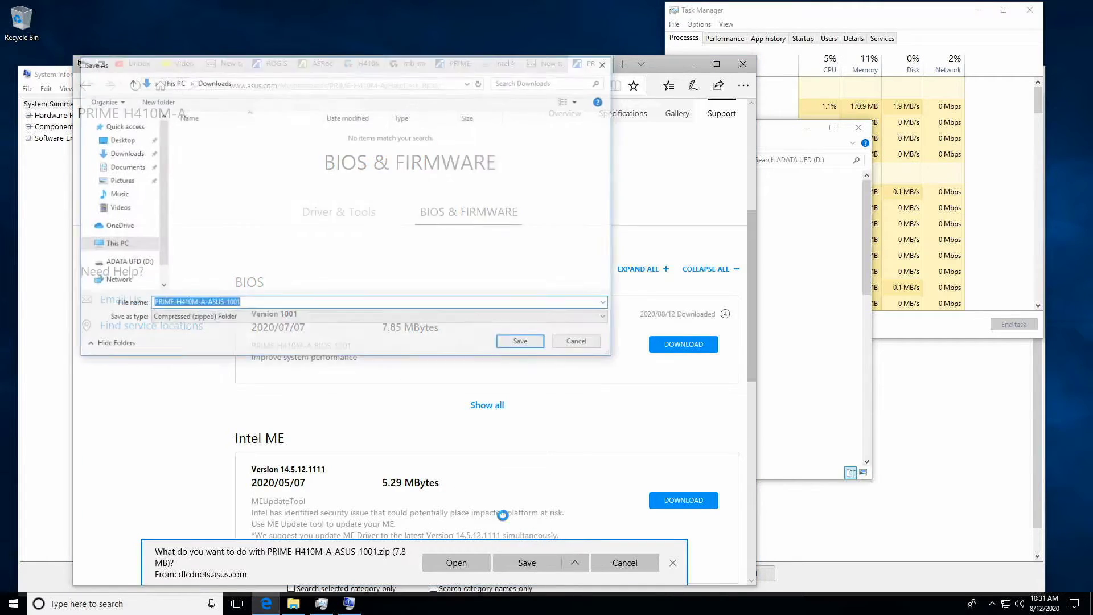
{"action": "left_click", "coordinate": [124, 263]}
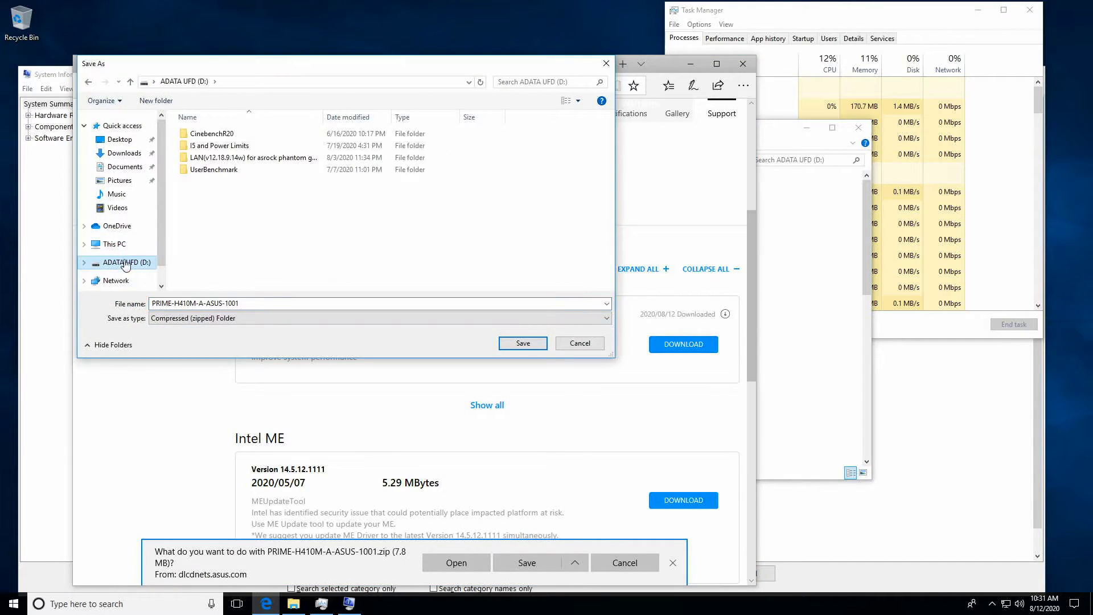
{"action": "left_click", "coordinate": [521, 344]}
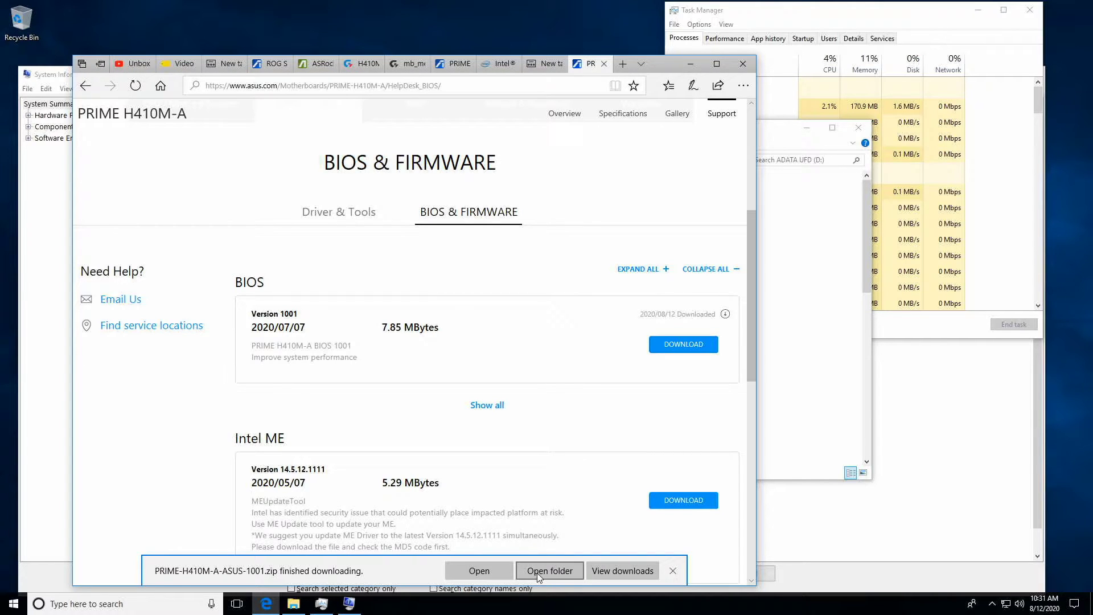
- Show the downloaded PRIME-H410M-A-ASUS-1001 archive in its folder and extract it to D:\PRIME-H410M-A-ASUS-1001
{"action": "left_click", "coordinate": [546, 570]}
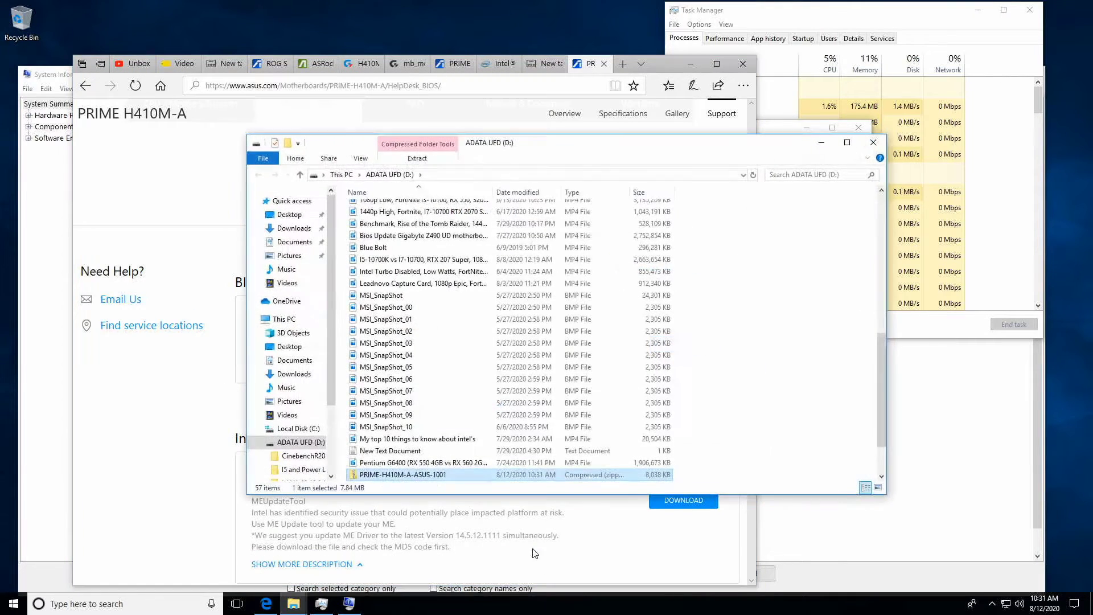
{"action": "scroll", "coordinate": [399, 443], "scroll_direction": "down", "scroll_amount": 1}
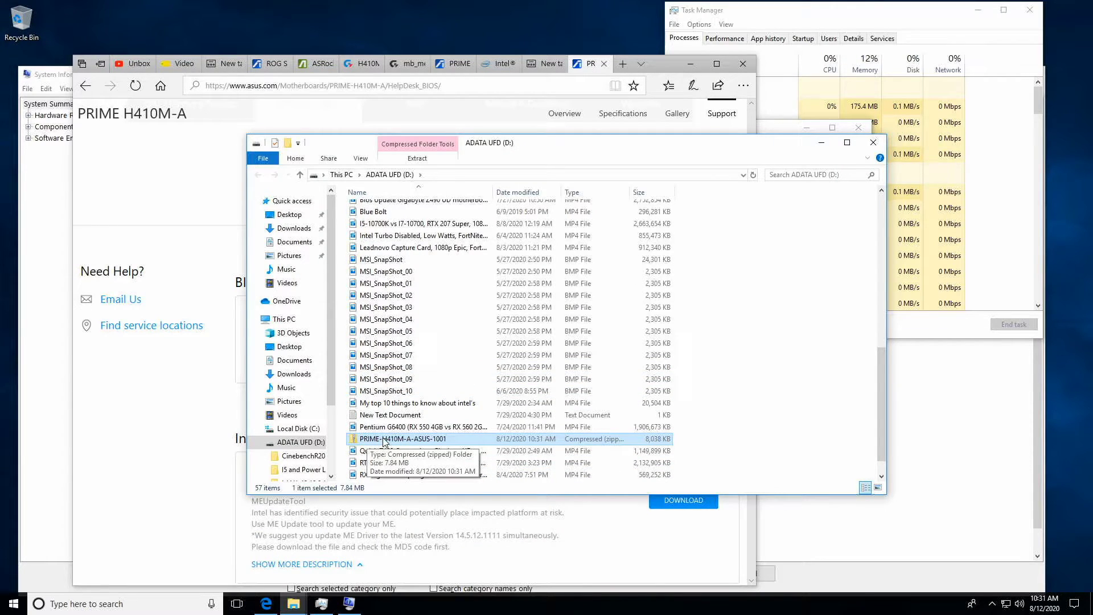
{"action": "right_click", "coordinate": [385, 442]}
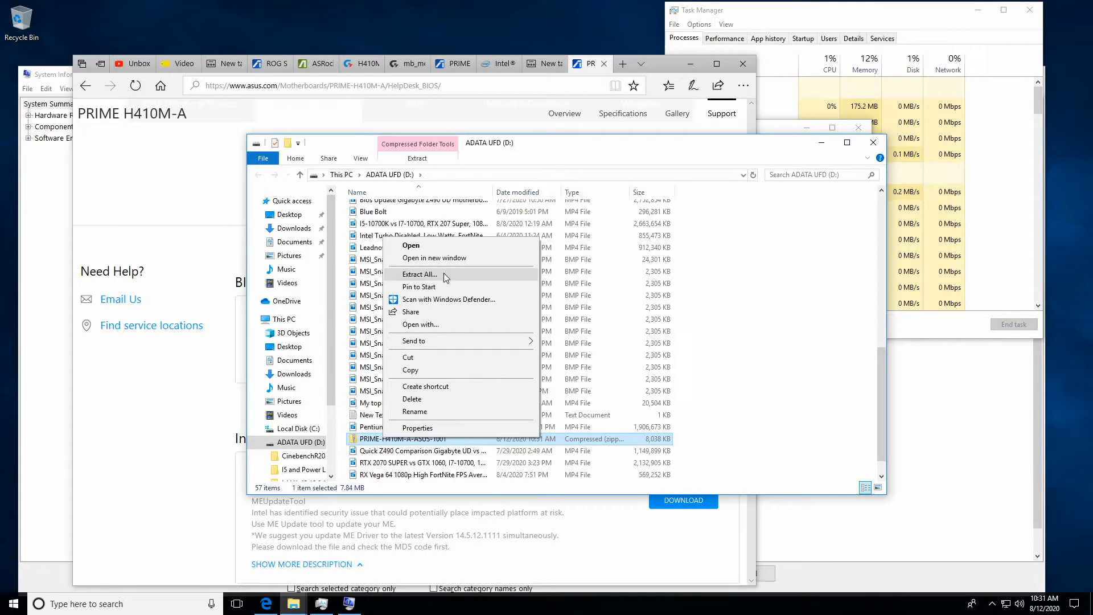
{"action": "left_click", "coordinate": [446, 276]}
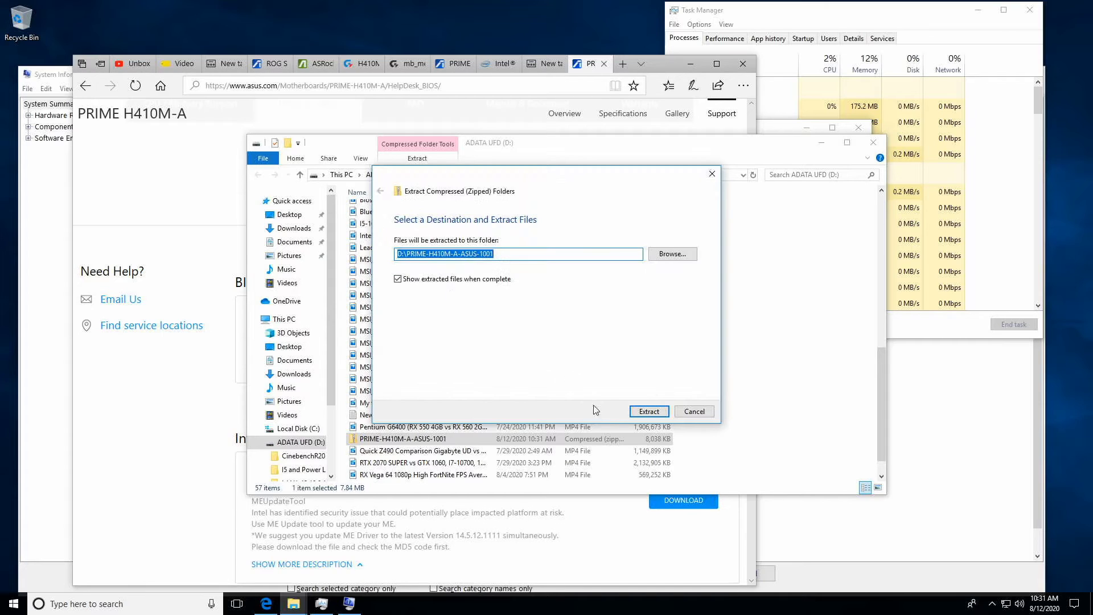
{"action": "left_click", "coordinate": [648, 412]}
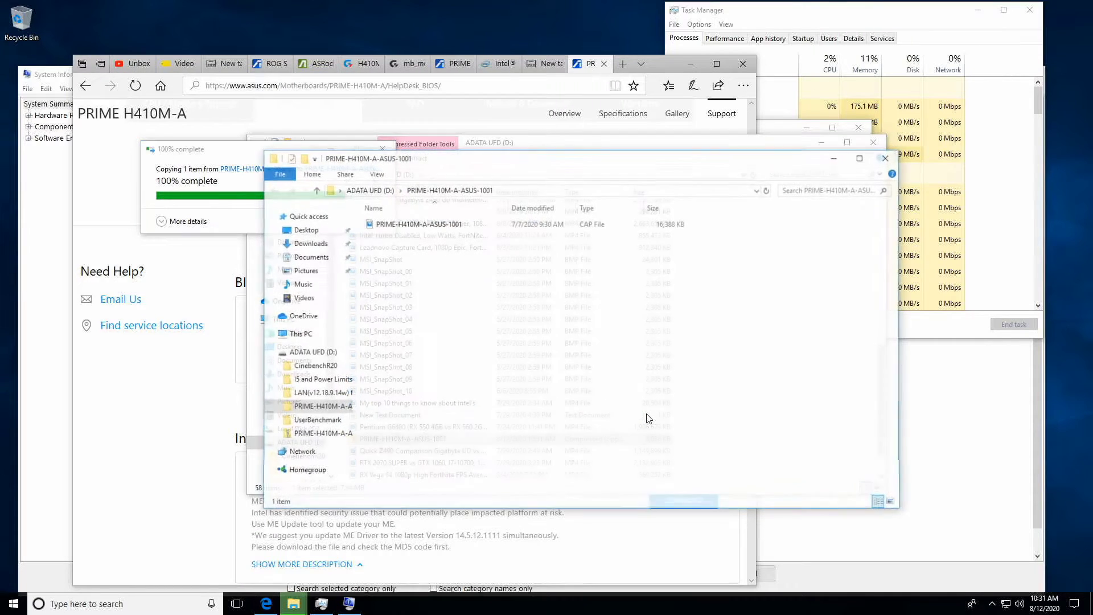
- Permanently delete the PRIME-H410M-A-ASUS-1001 zip archive from the root of the ADATA UFD (D:) drive
{"action": "left_click", "coordinate": [368, 189]}
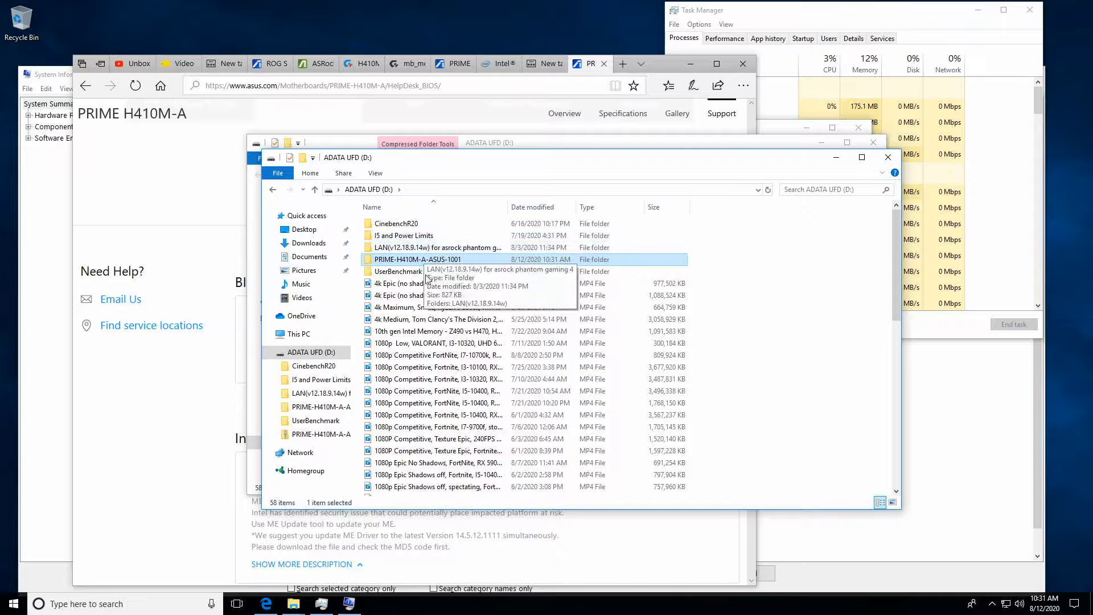
{"action": "scroll", "coordinate": [423, 298], "scroll_direction": "down", "scroll_amount": 12}
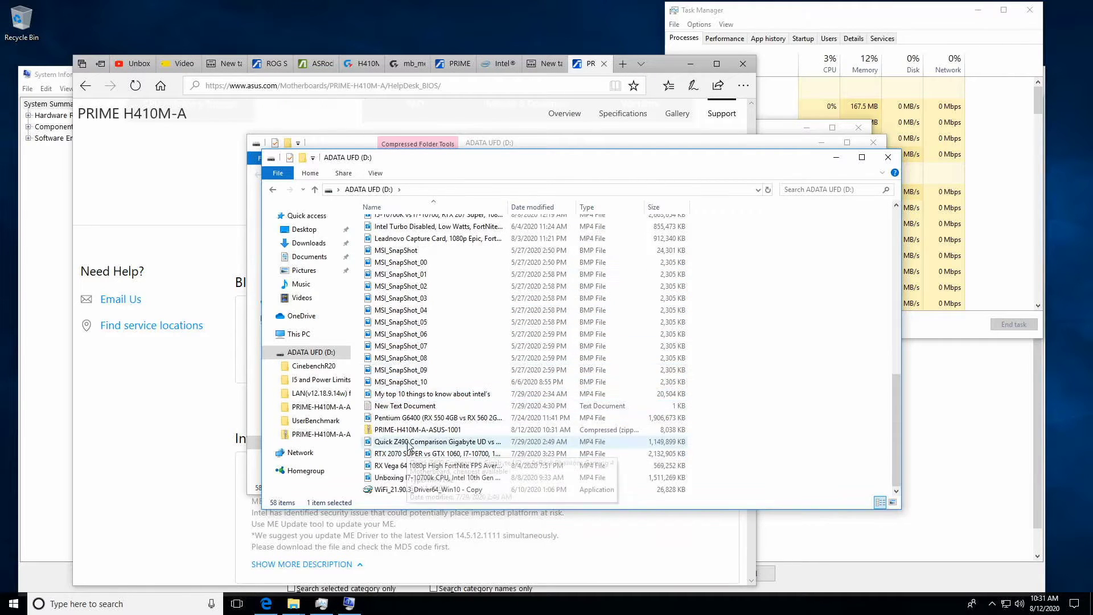
{"action": "left_click", "coordinate": [410, 430]}
{"action": "key", "text": "Delete"}
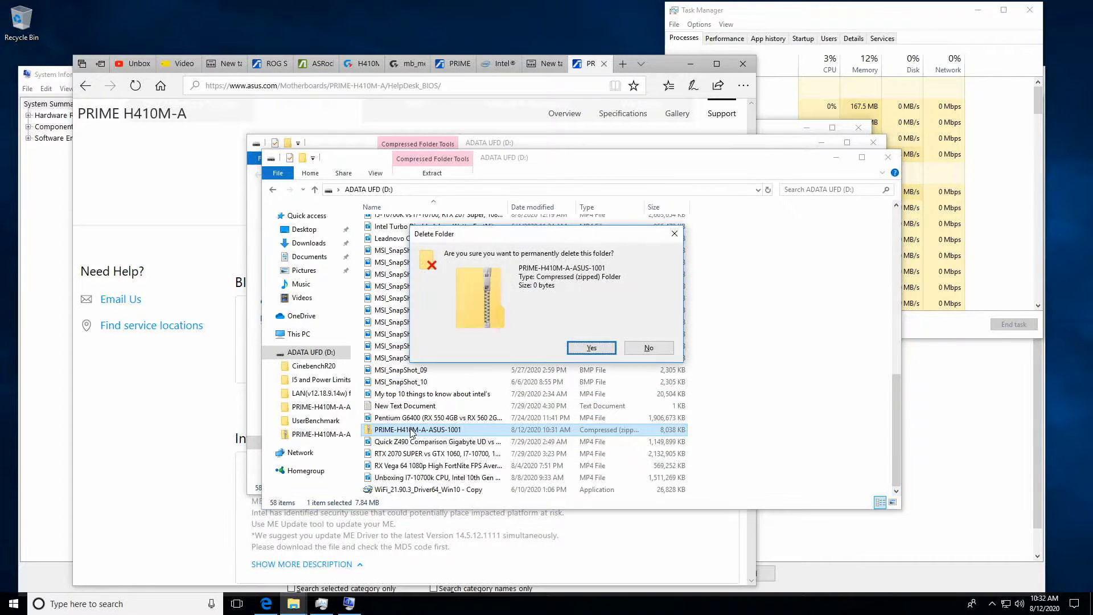
{"action": "left_click", "coordinate": [583, 355]}
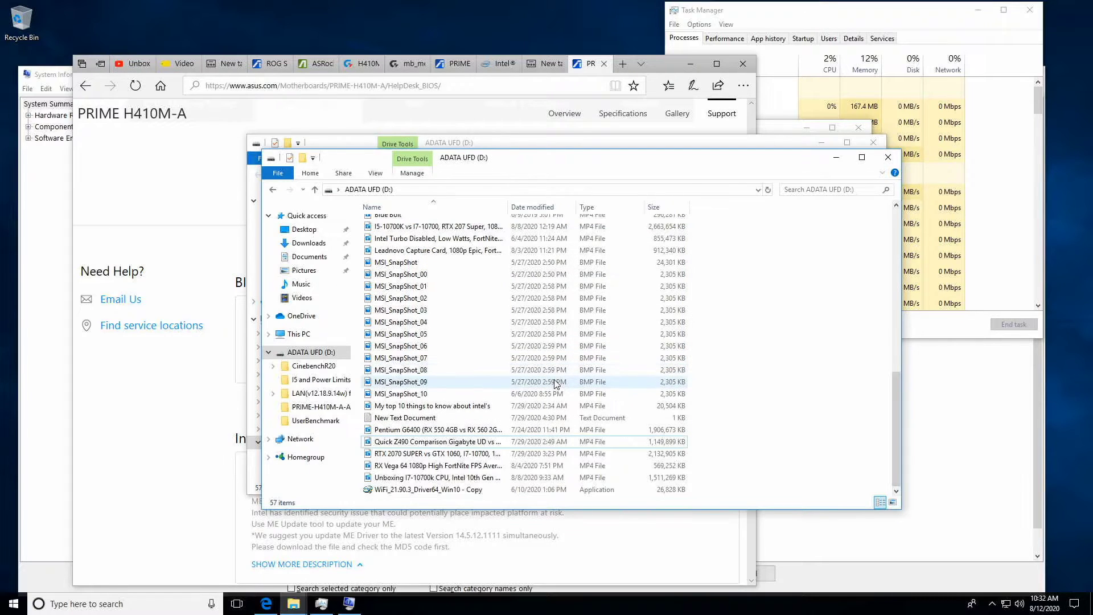
- Check the extracted BIOS file in the PRIME-H410M-A-ASUS-1001 folder and minimize the two front File Explorer windows
{"action": "scroll", "coordinate": [530, 384], "scroll_direction": "up", "scroll_amount": 11}
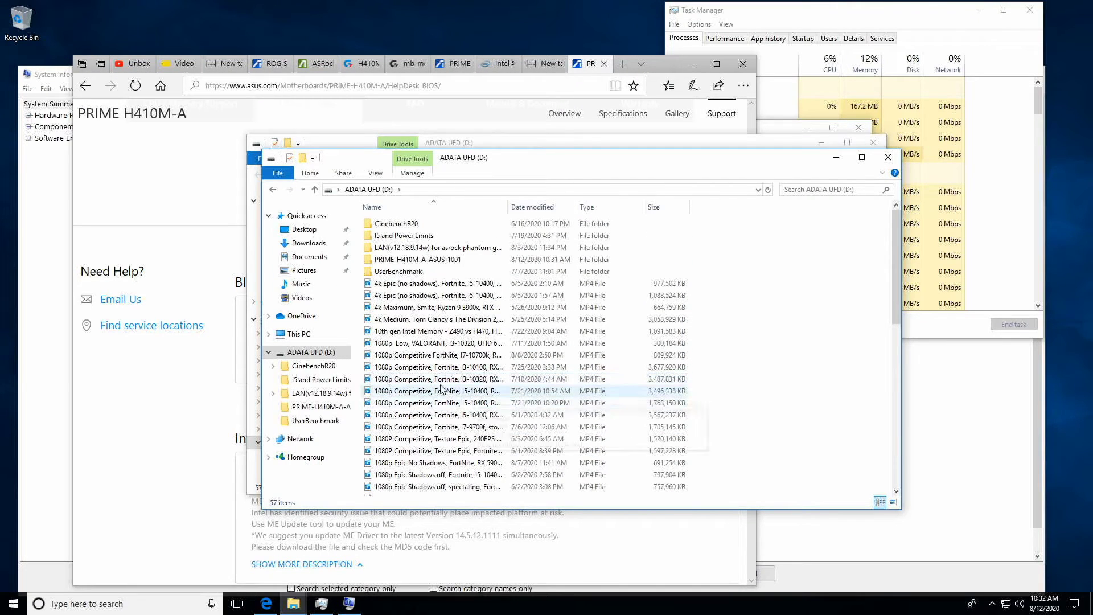
{"action": "double_click", "coordinate": [405, 260]}
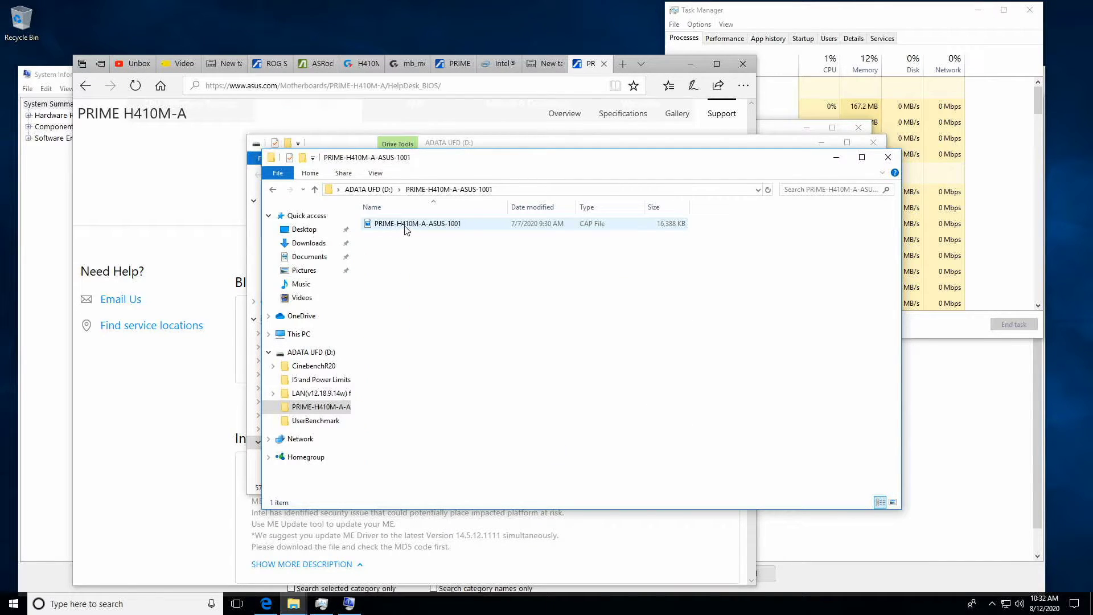
{"action": "left_click", "coordinate": [836, 157]}
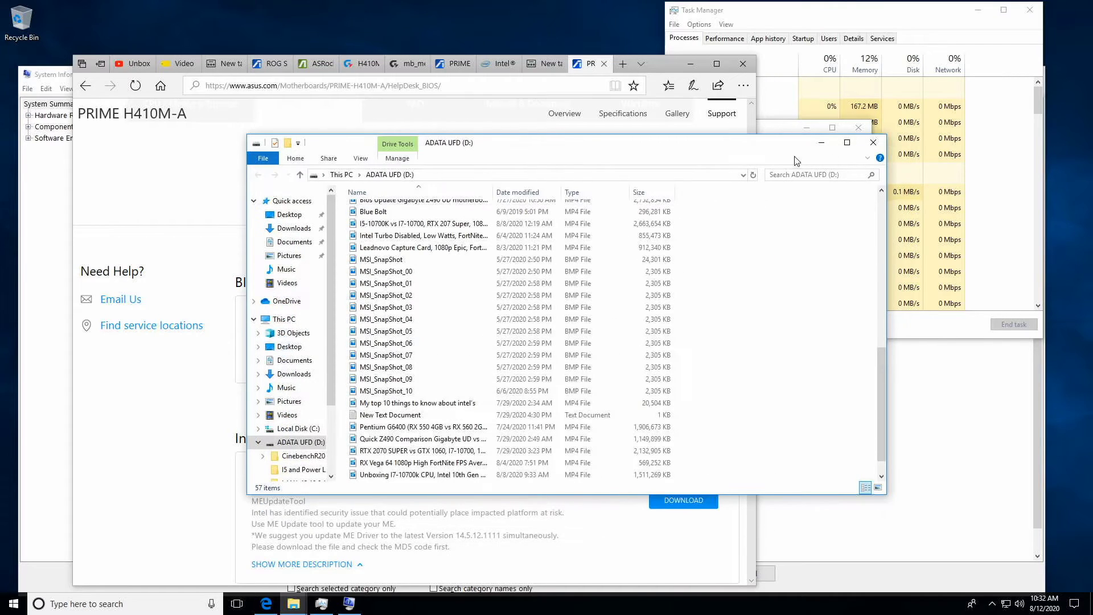
{"action": "left_click", "coordinate": [820, 144]}
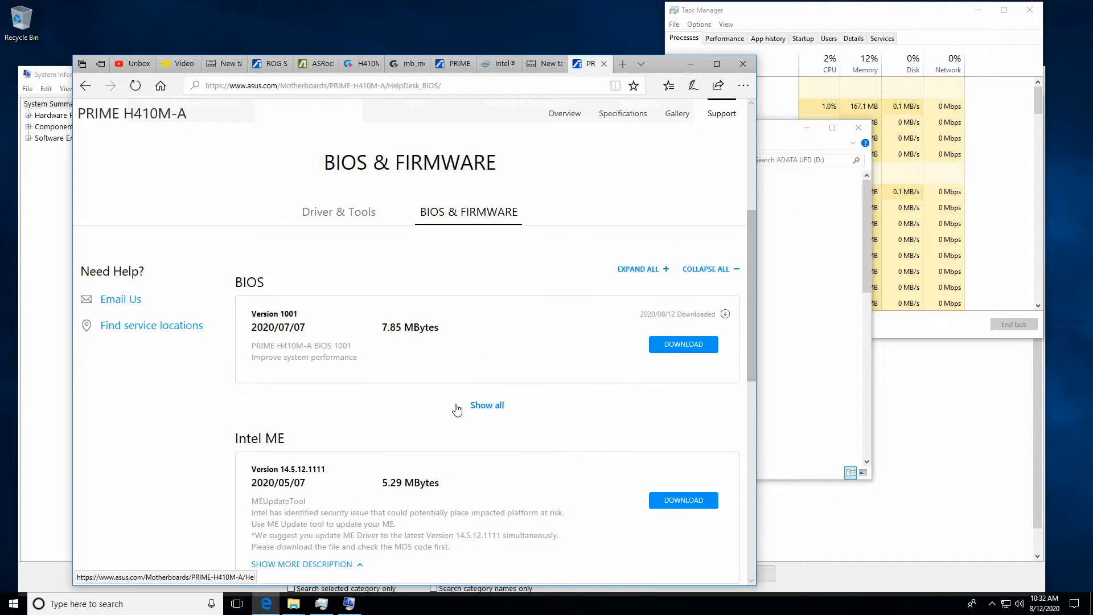
- Restart the computer with the Update and restart option and enter the ASUS UEFI BIOS Utility
{"action": "left_click", "coordinate": [14, 604]}
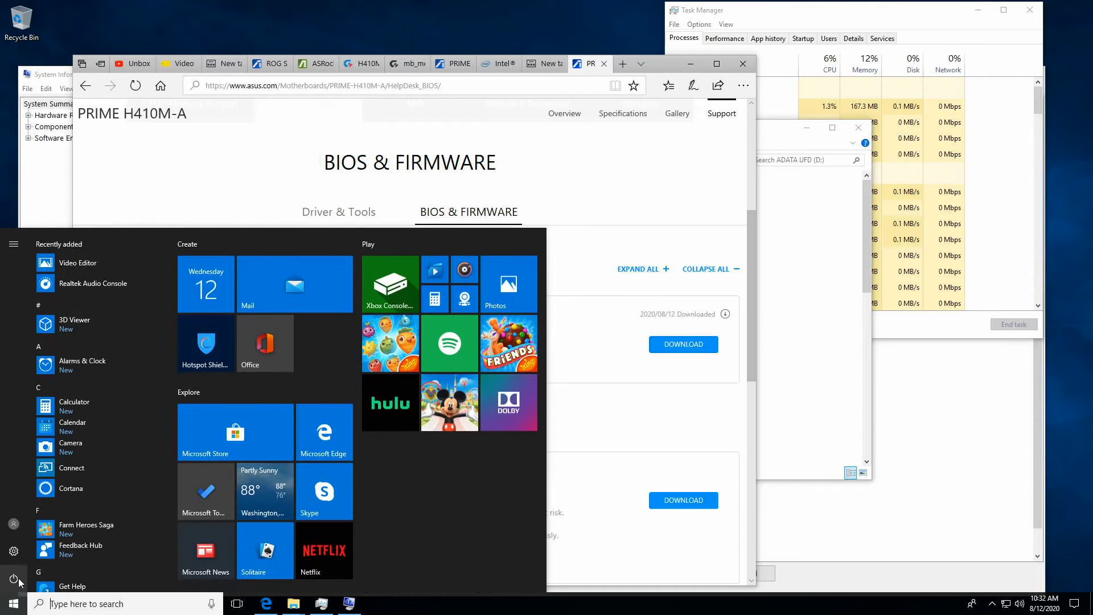
{"action": "left_click", "coordinate": [17, 580]}
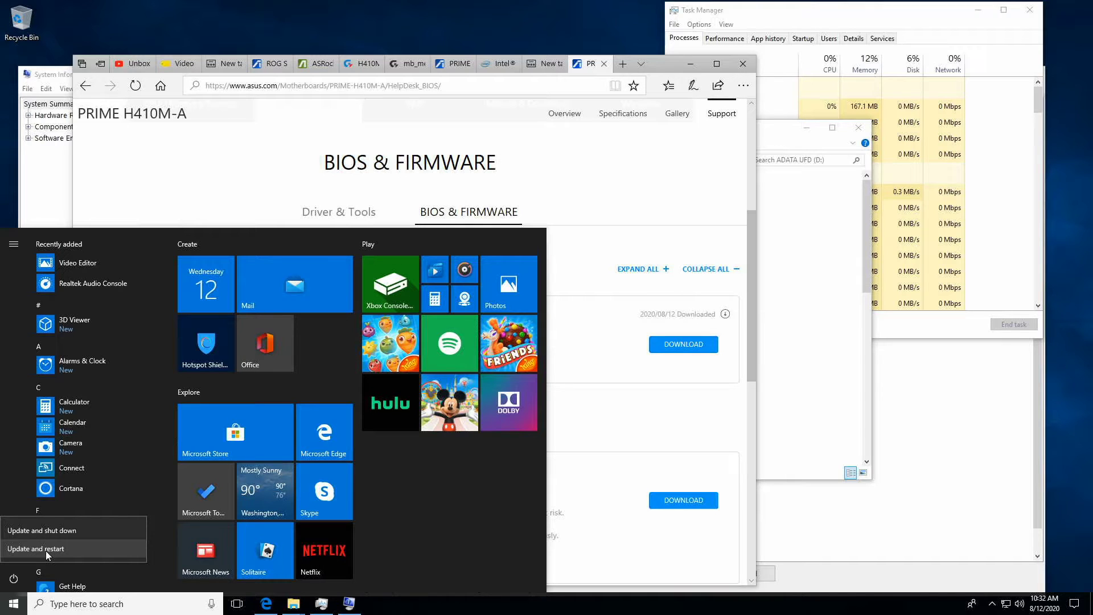
{"action": "left_click", "coordinate": [46, 551]}
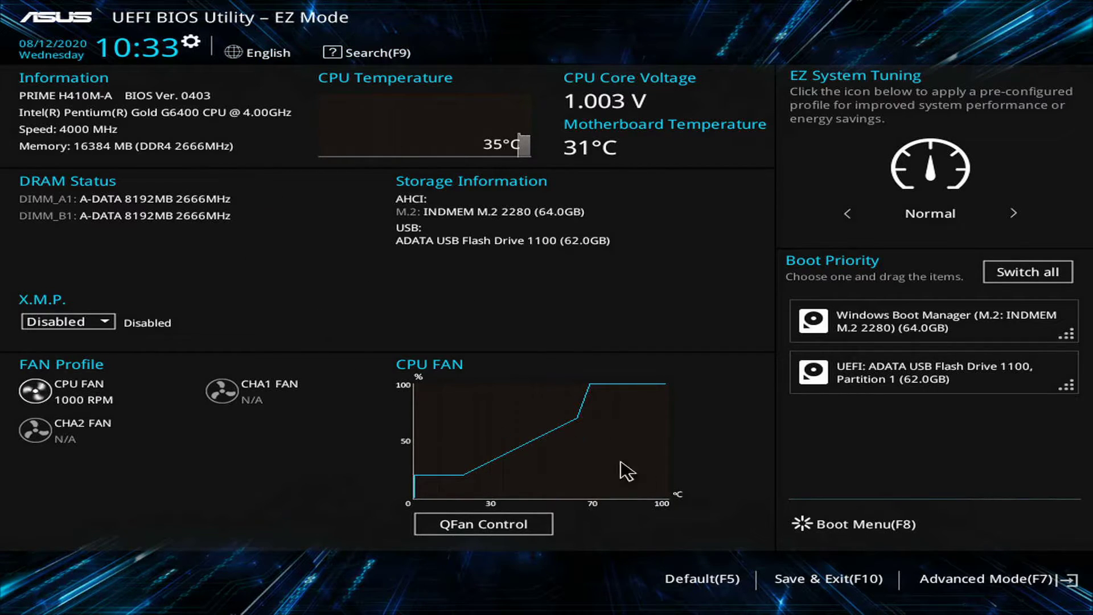
- Switch the BIOS to Advanced Mode and launch the ASUS EZ Flash 3 Utility
{"action": "left_click", "coordinate": [1021, 586]}
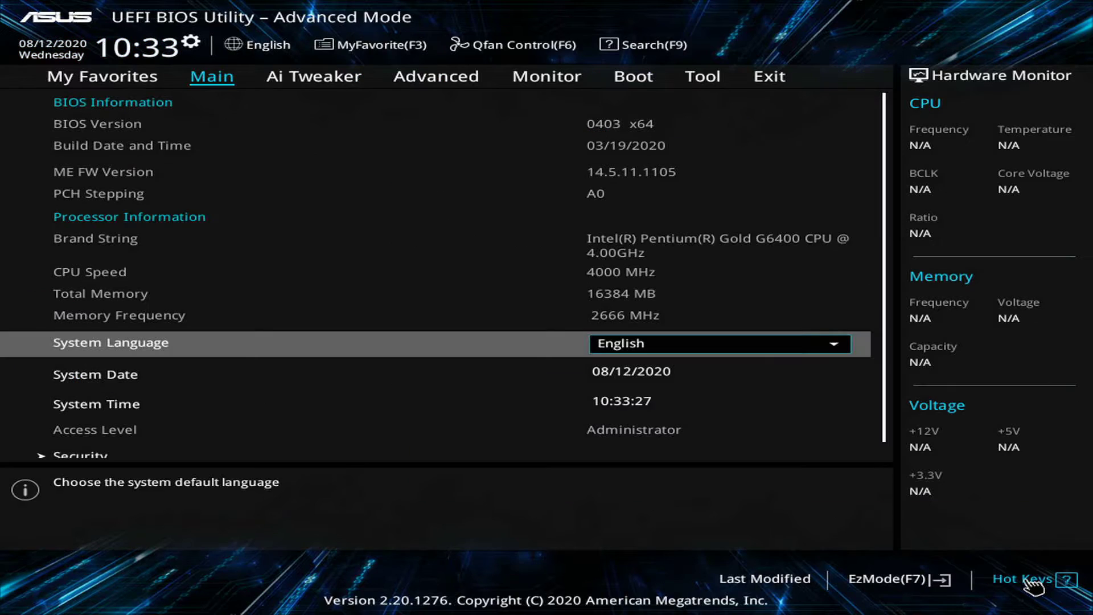
{"action": "left_click", "coordinate": [720, 81]}
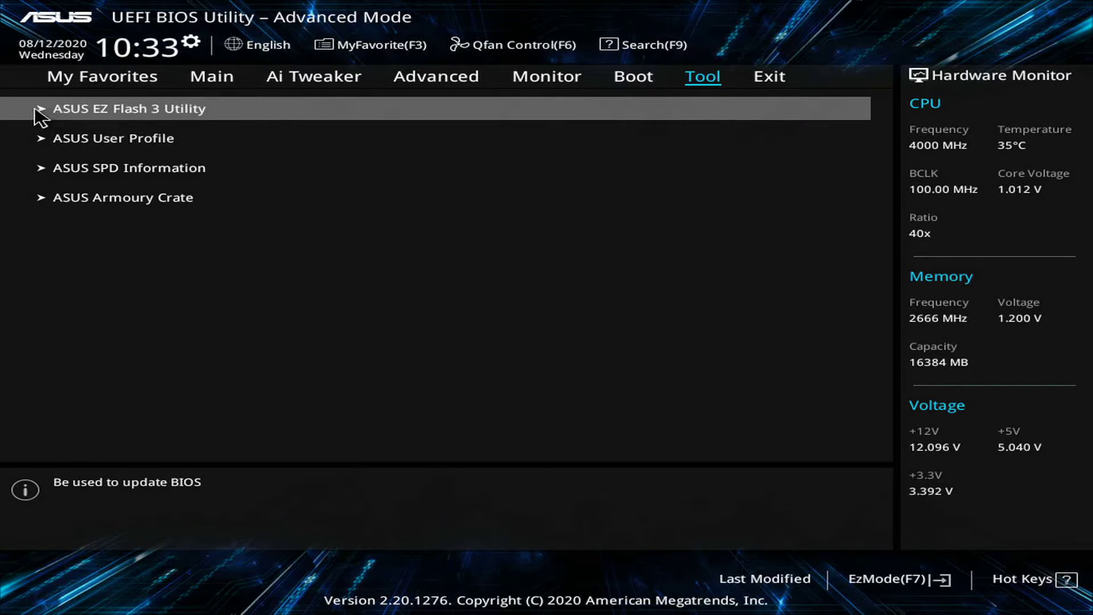
{"action": "left_click", "coordinate": [121, 113]}
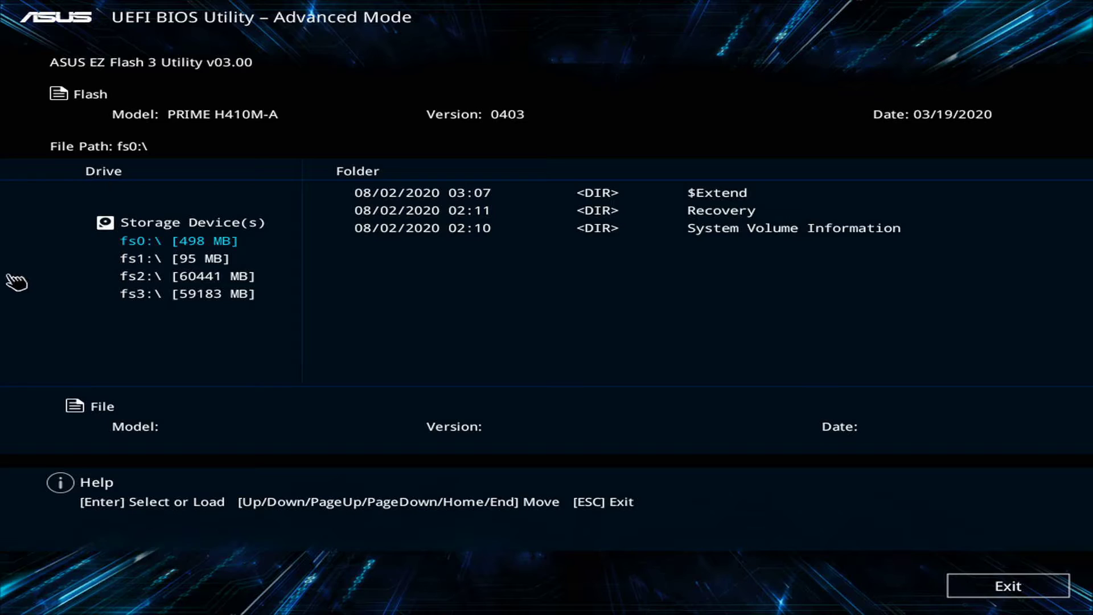